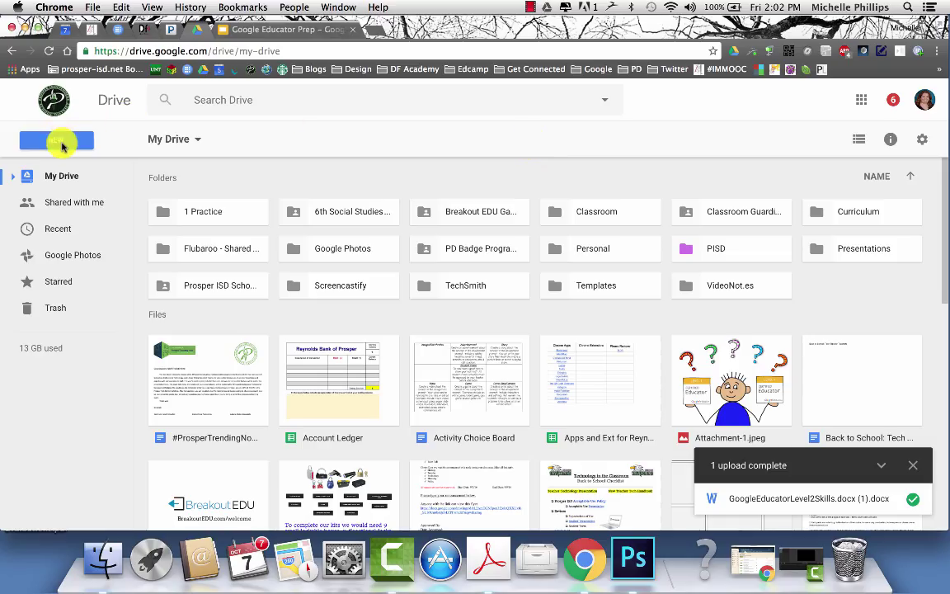
left_click(61, 143)
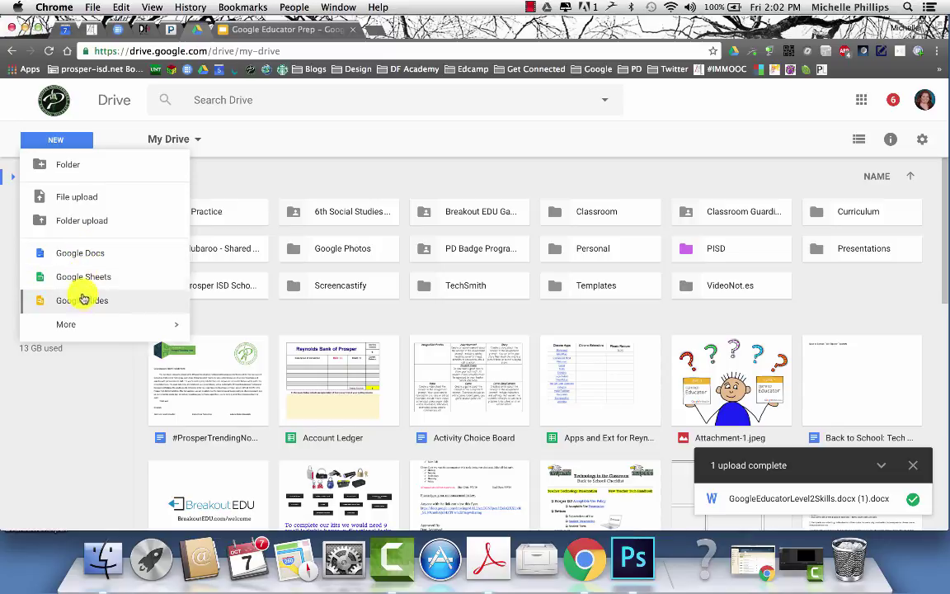
mouse_move(89, 326)
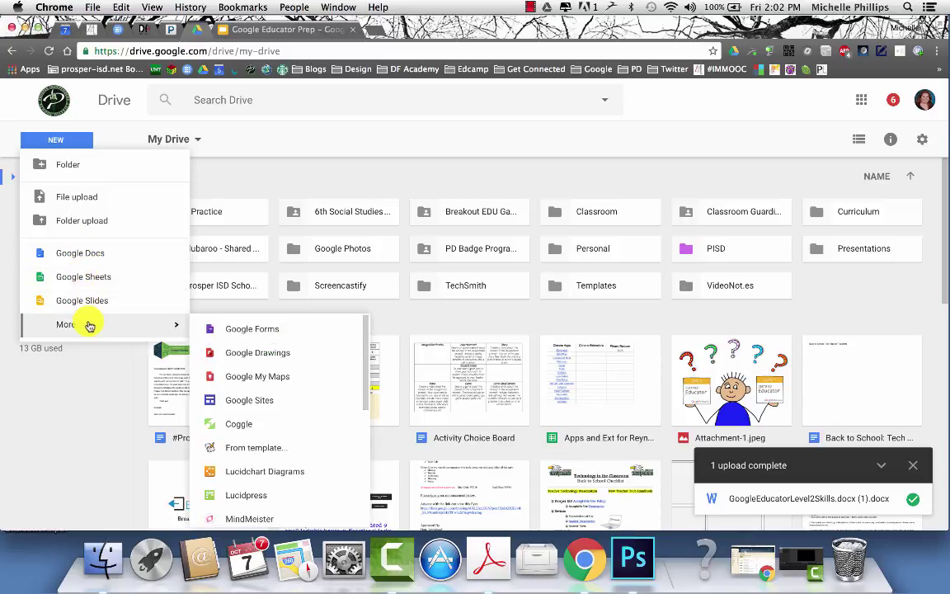
key("Escape")
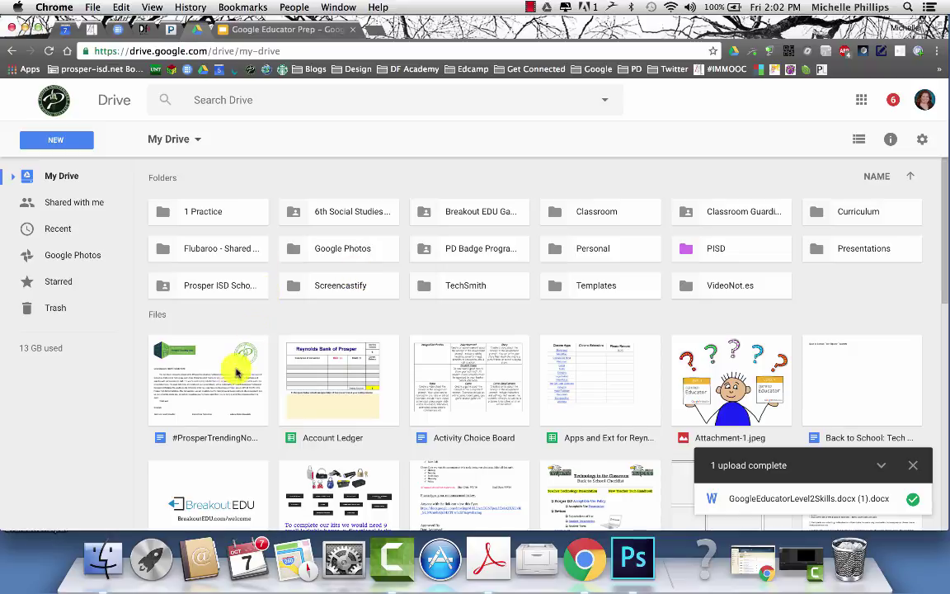
right_click(216, 437)
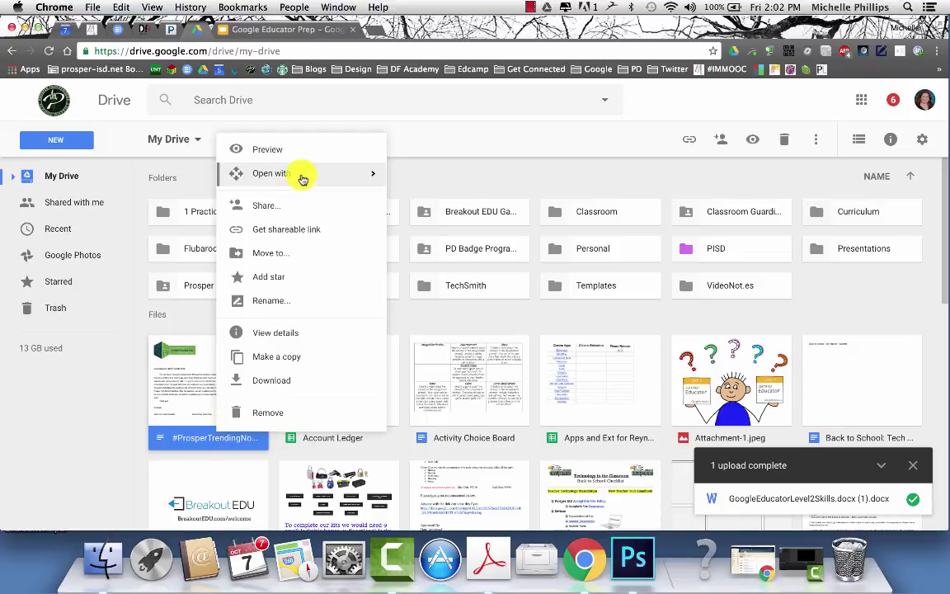
mouse_move(302, 179)
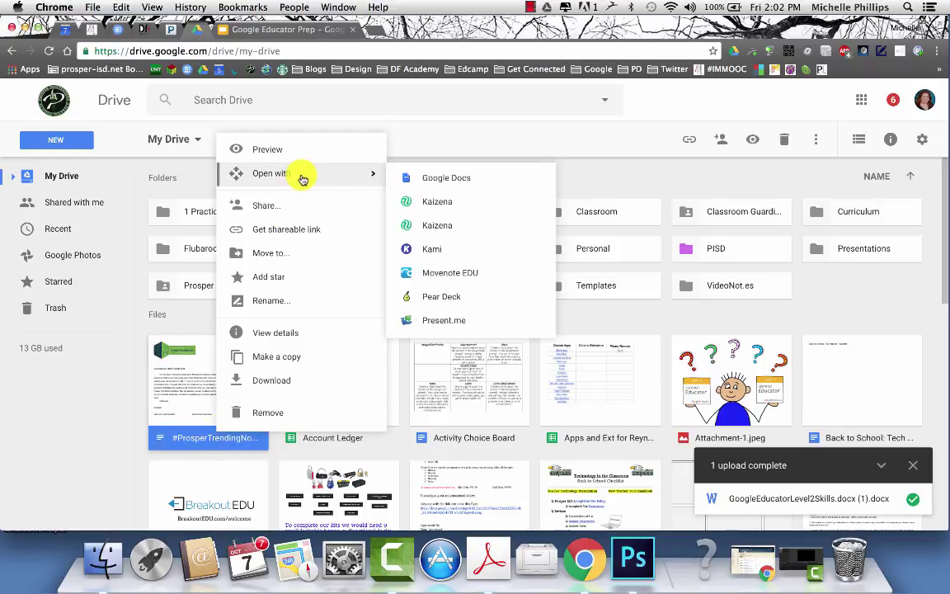
double_click(183, 443)
key("super+w")
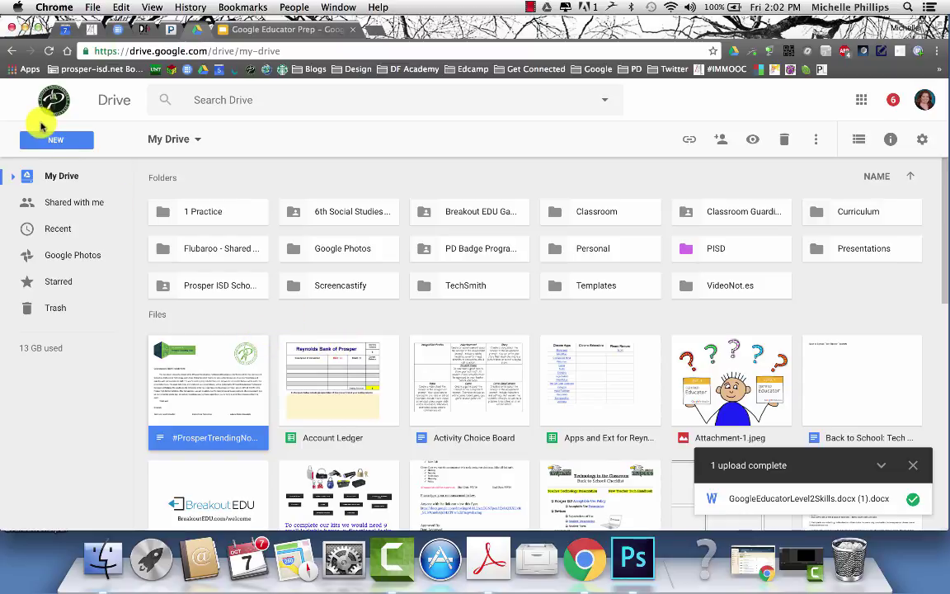
left_click(56, 142)
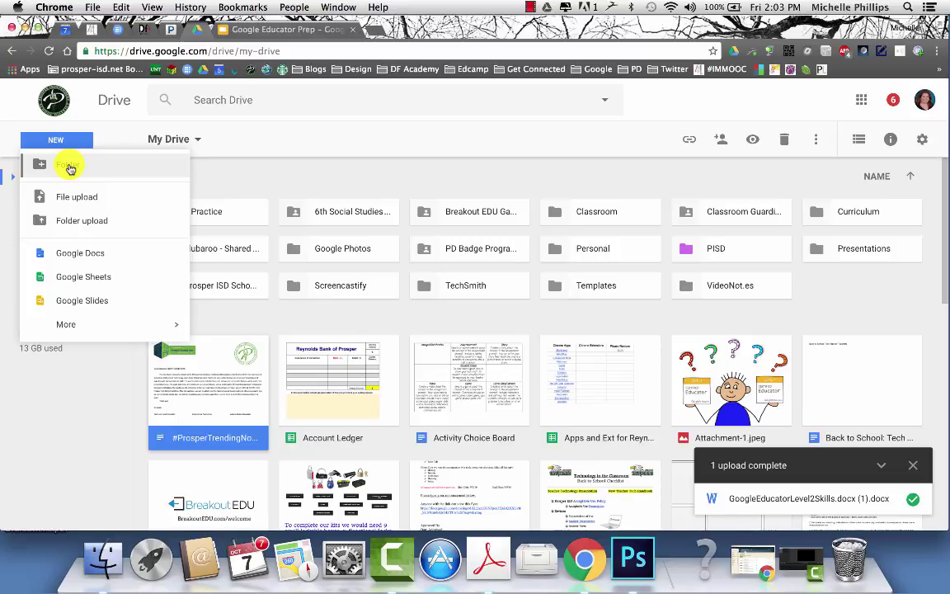
left_click(70, 166)
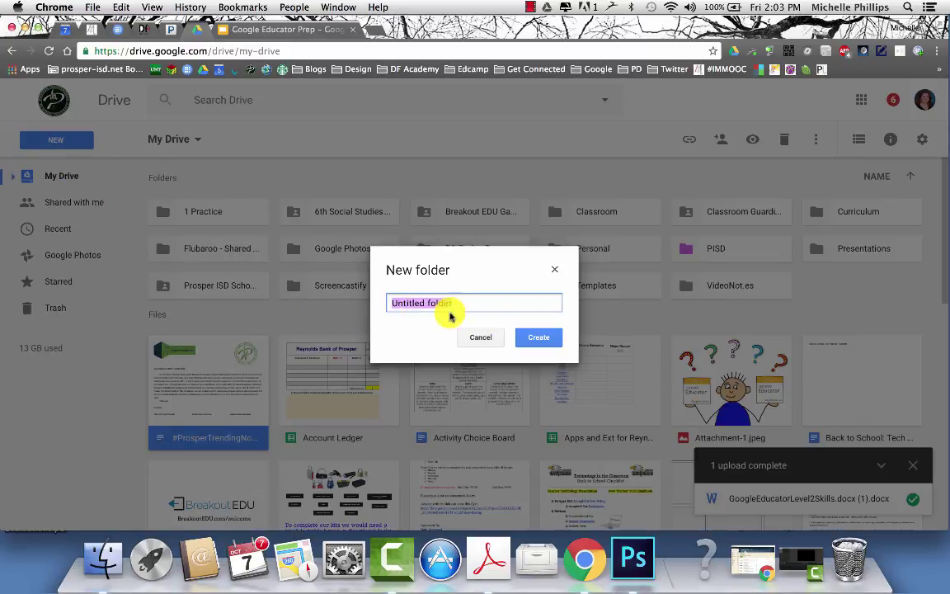
left_click(474, 334)
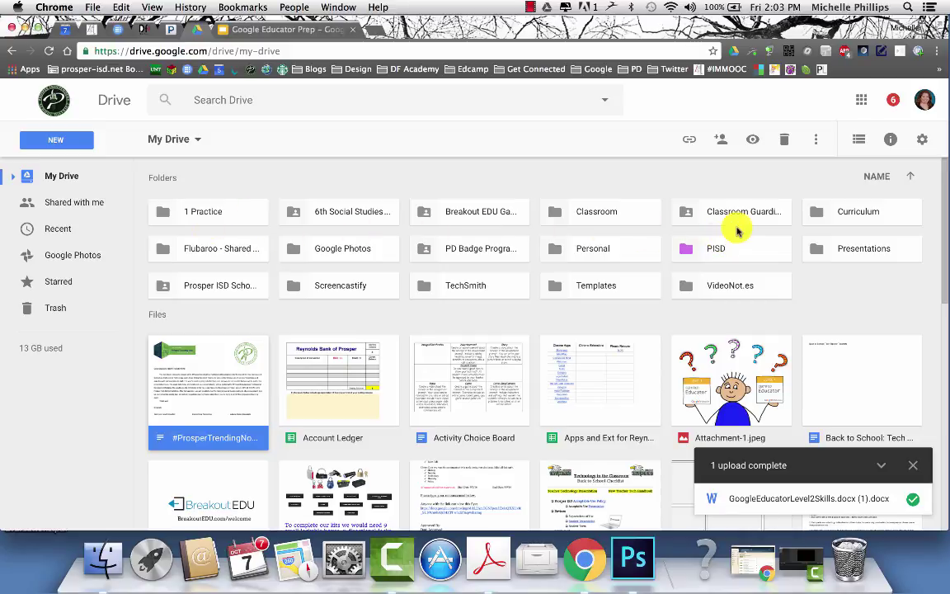
Step: Move the acceptance letter into 1 Practice, then bring up actions for 6th Social Studies' first document
double_click(204, 213)
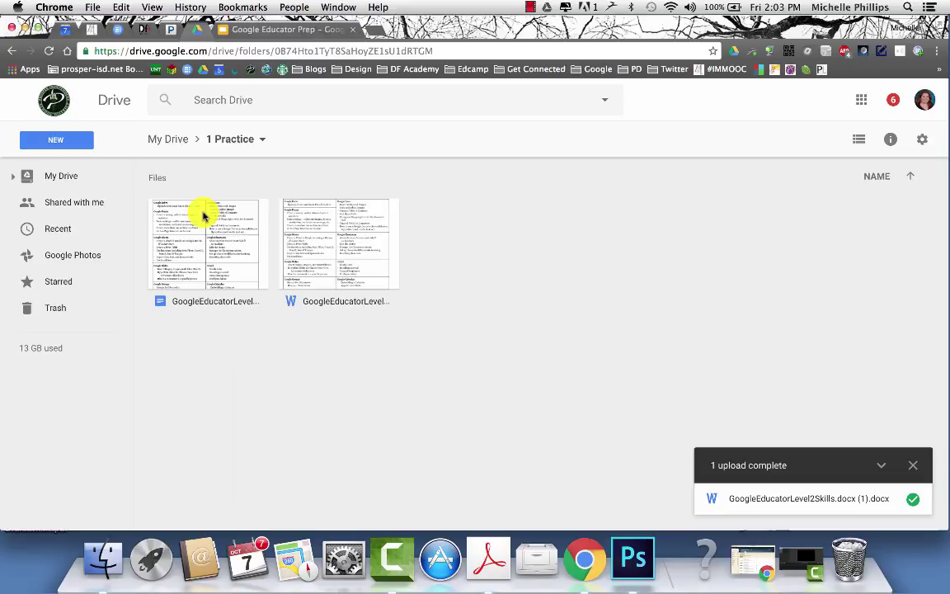
left_click(64, 146)
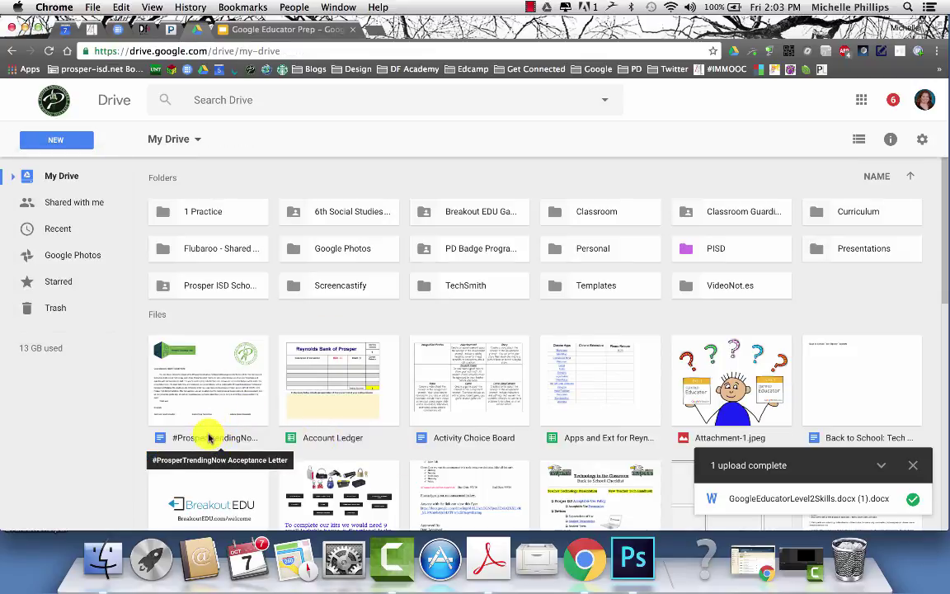
left_click_drag(198, 419, 153, 371)
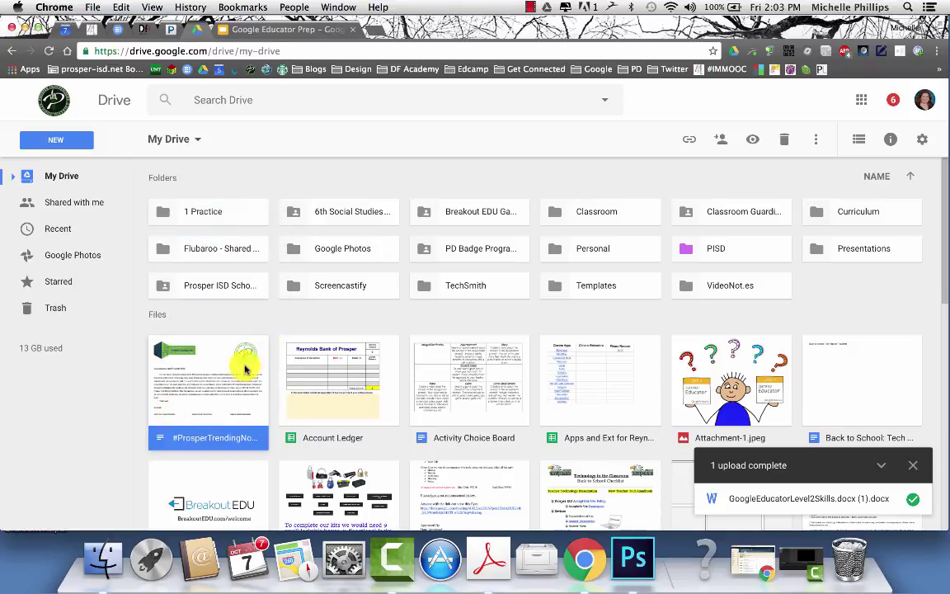
double_click(339, 211)
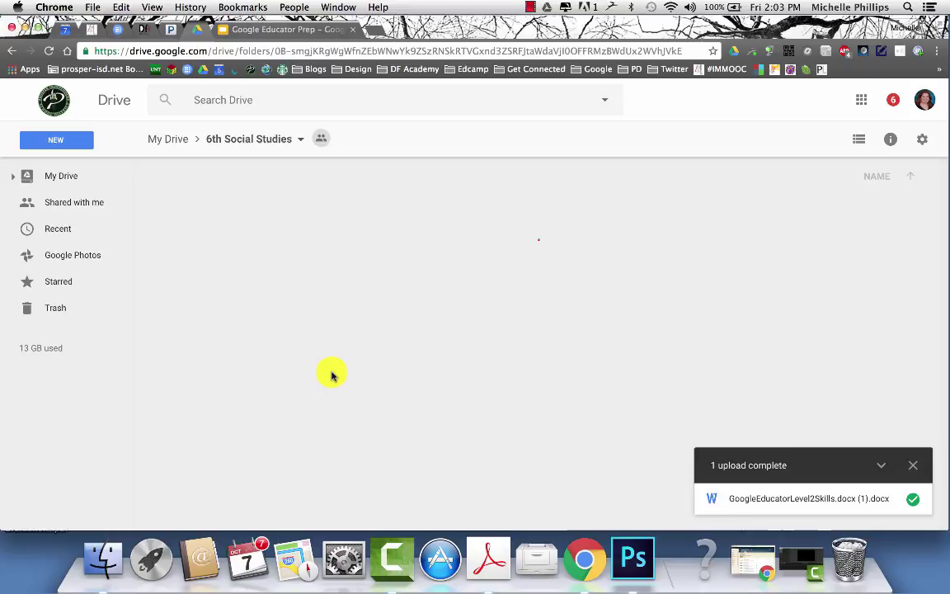
right_click(227, 392)
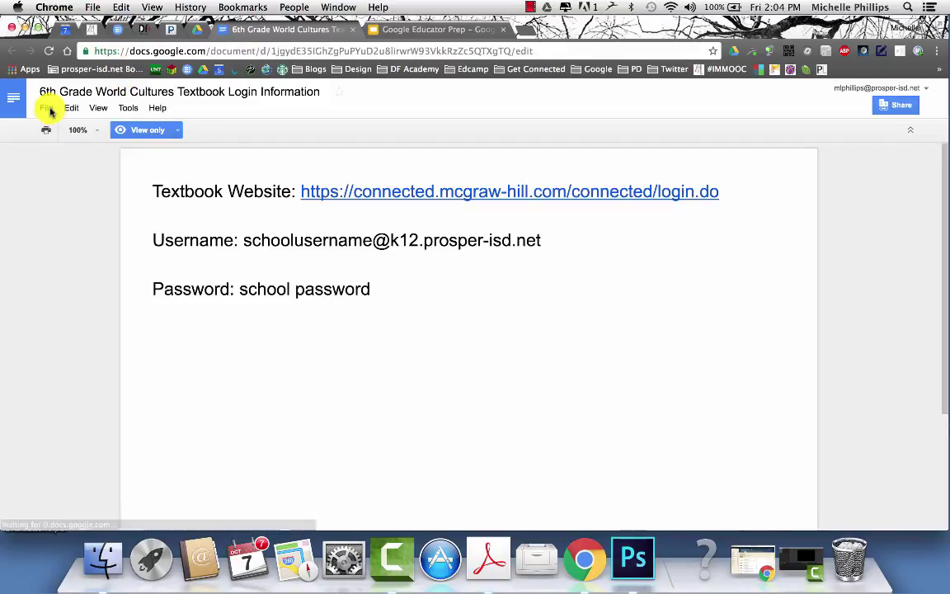
Step: Check the textbook login document's folder with File > Move to, choosing My Drive as destination
left_click(49, 109)
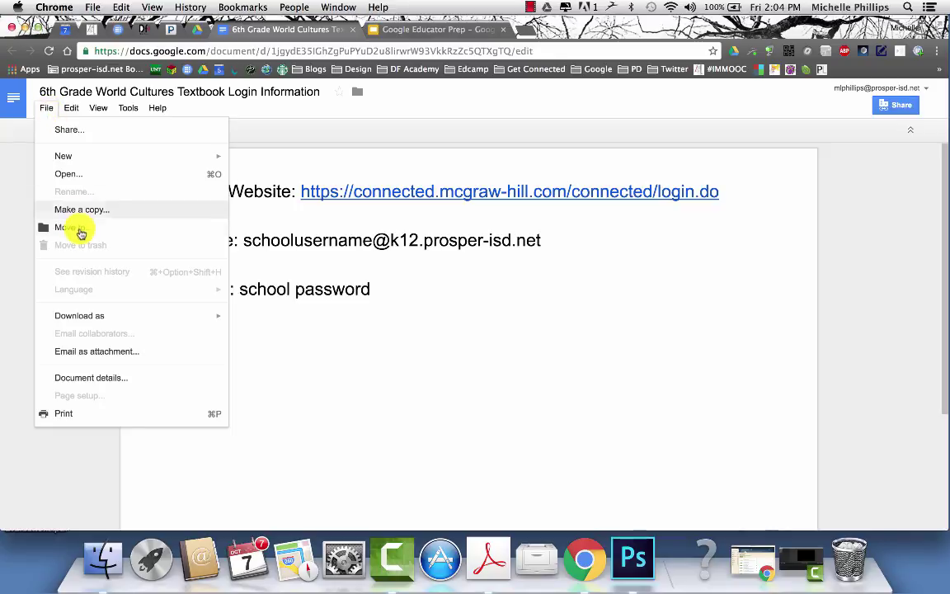
left_click(76, 228)
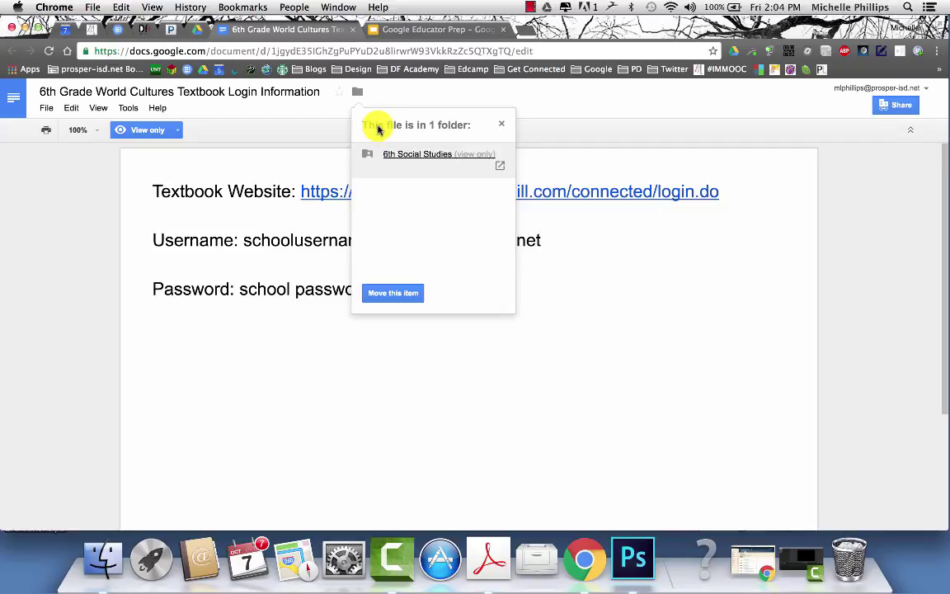
left_click(402, 296)
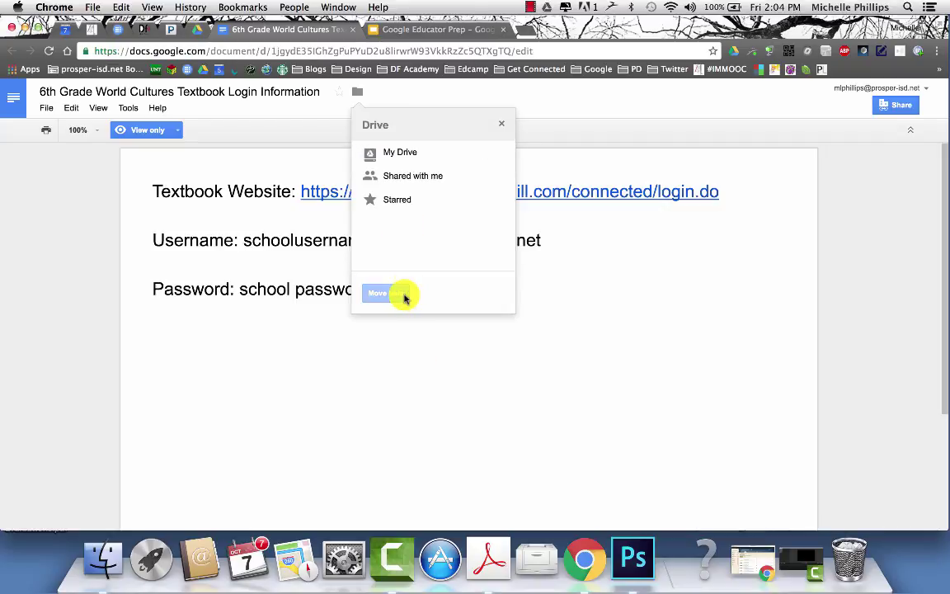
left_click(404, 152)
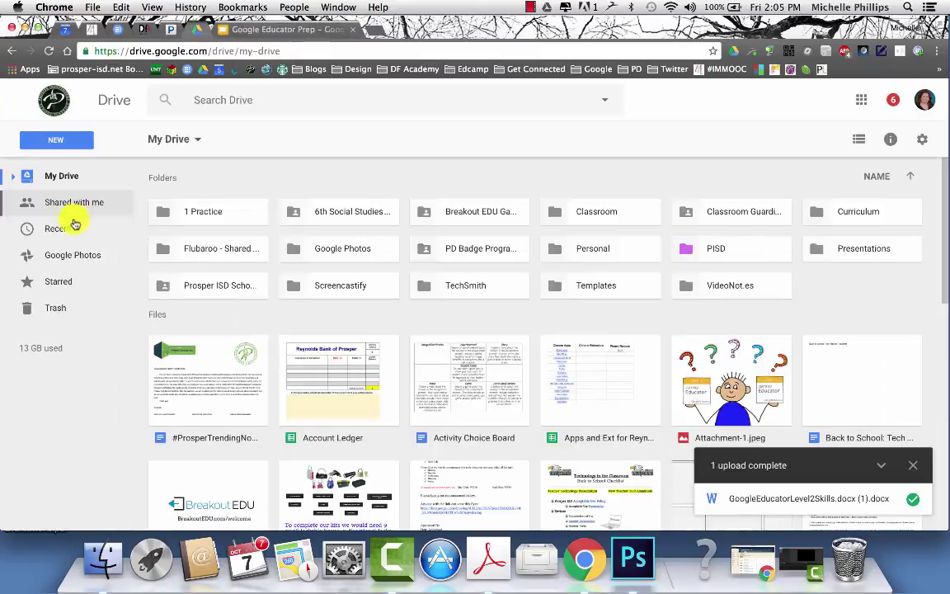
Step: Add the shared Wonder Novel Test Answer Document 2016 to My Drive, placing it in 1 Practice
left_click(66, 204)
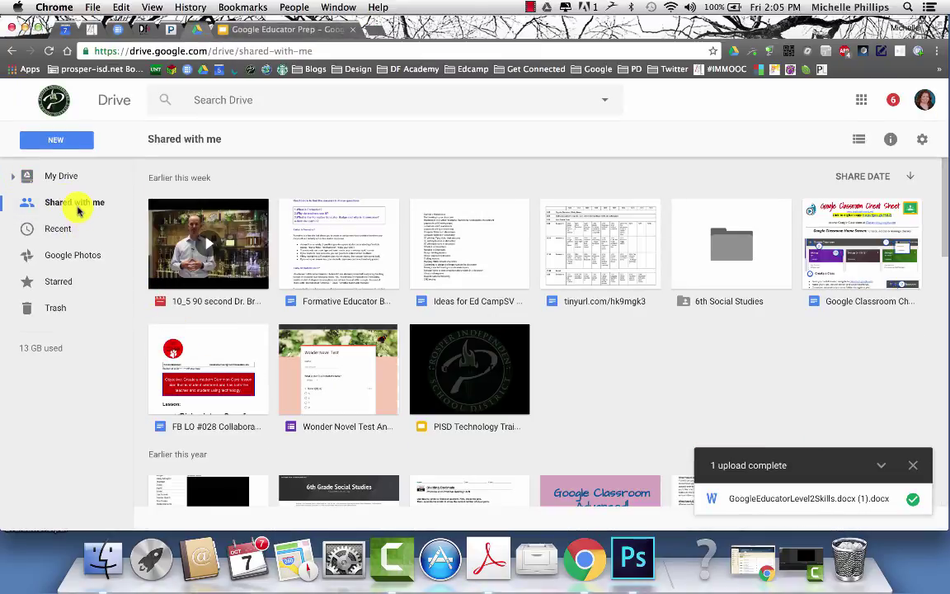
right_click(337, 426)
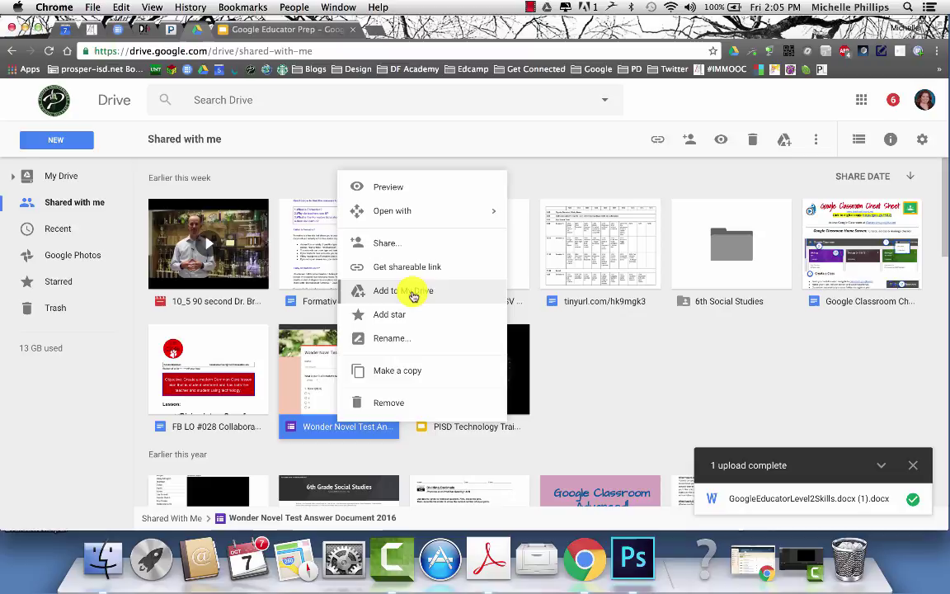
left_click(413, 295)
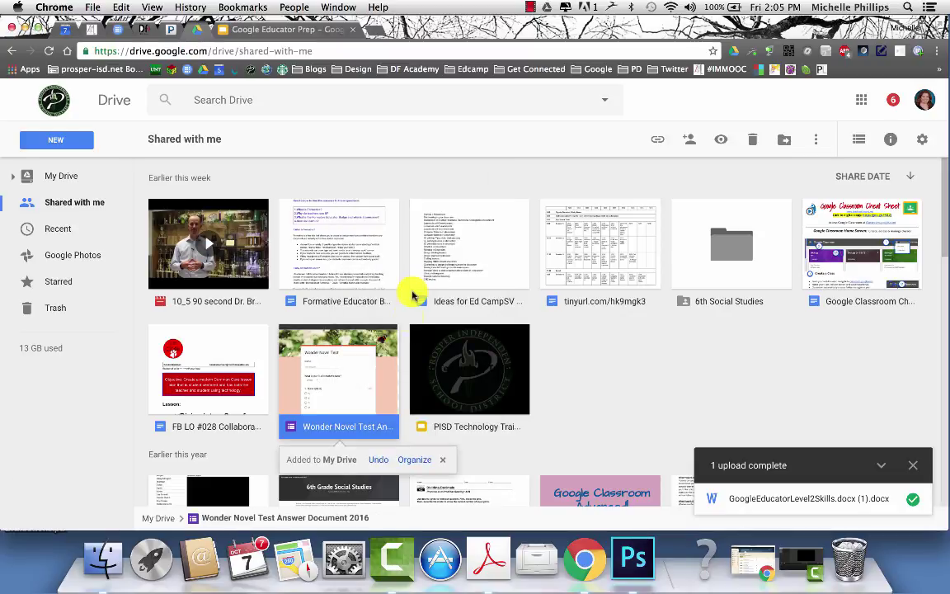
left_click(421, 463)
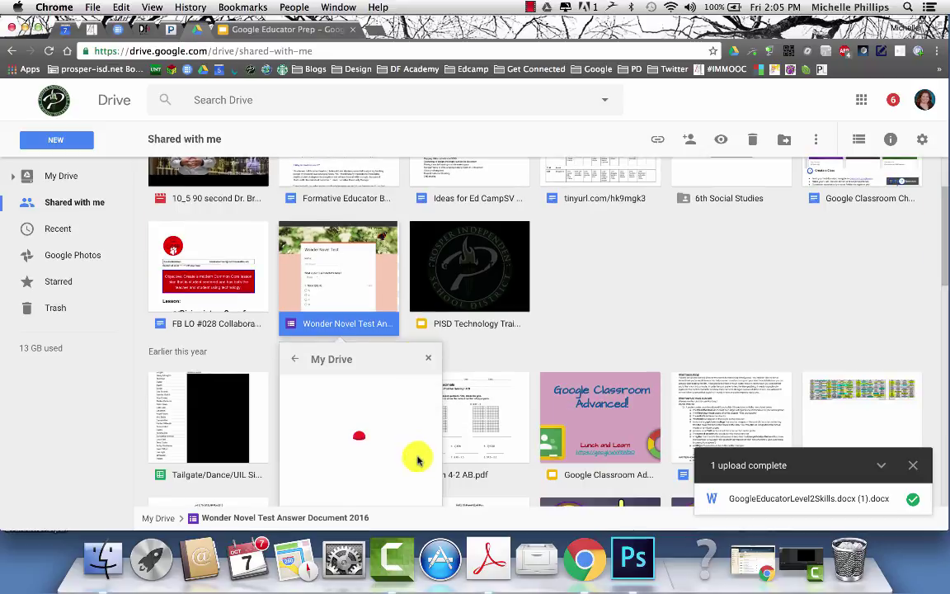
scroll(398, 412, "down", 5)
scroll(402, 412, "up", 8)
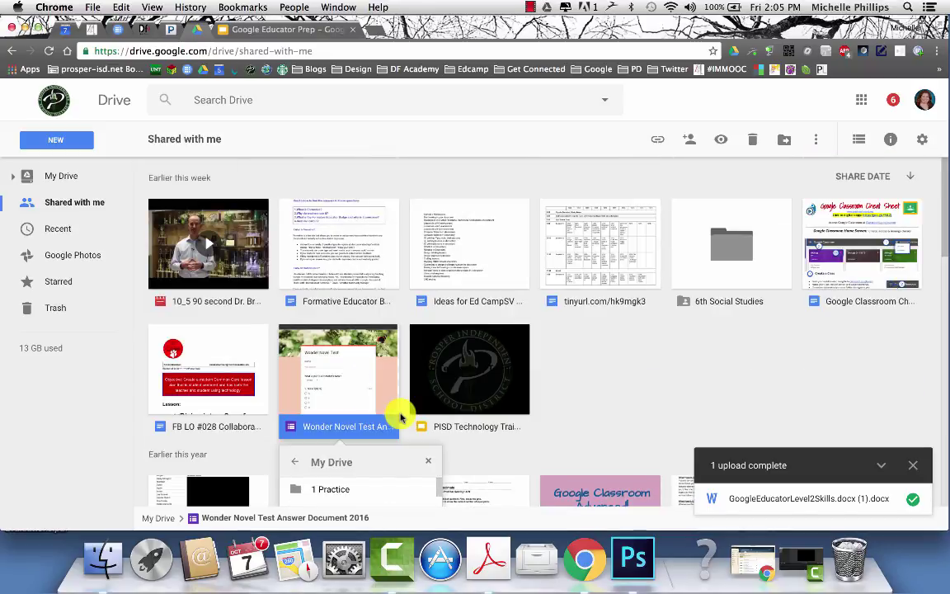
key("Return")
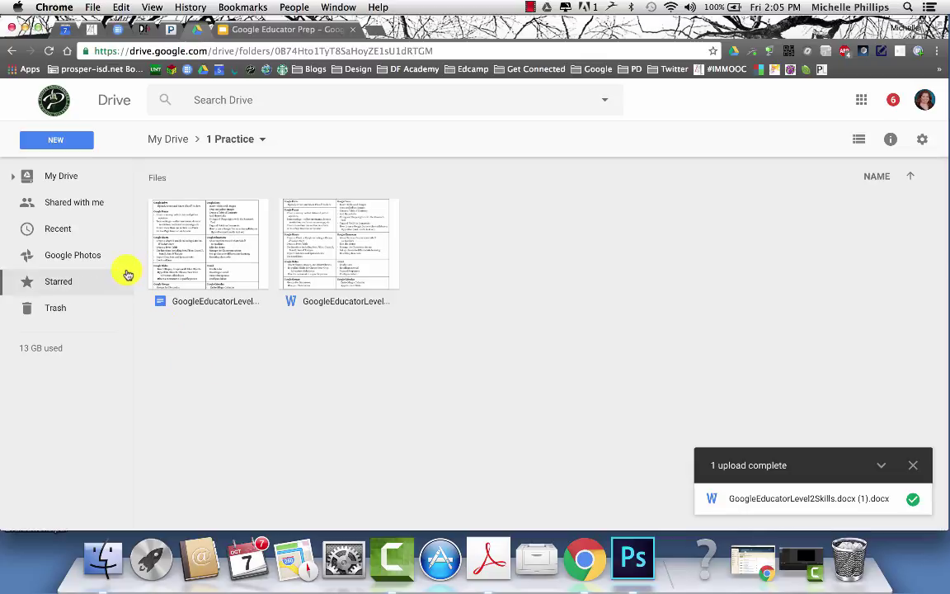
left_click(63, 146)
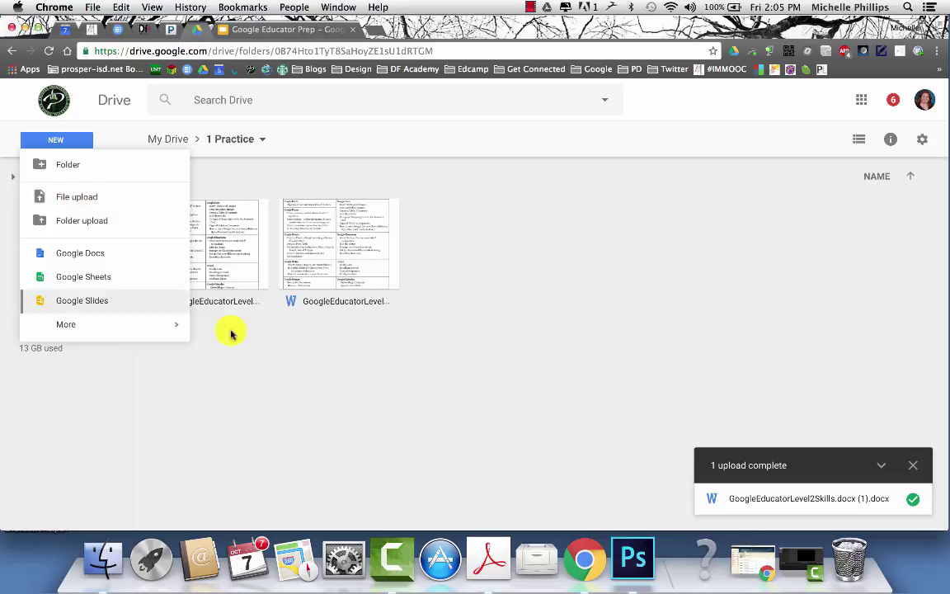
left_click(276, 330)
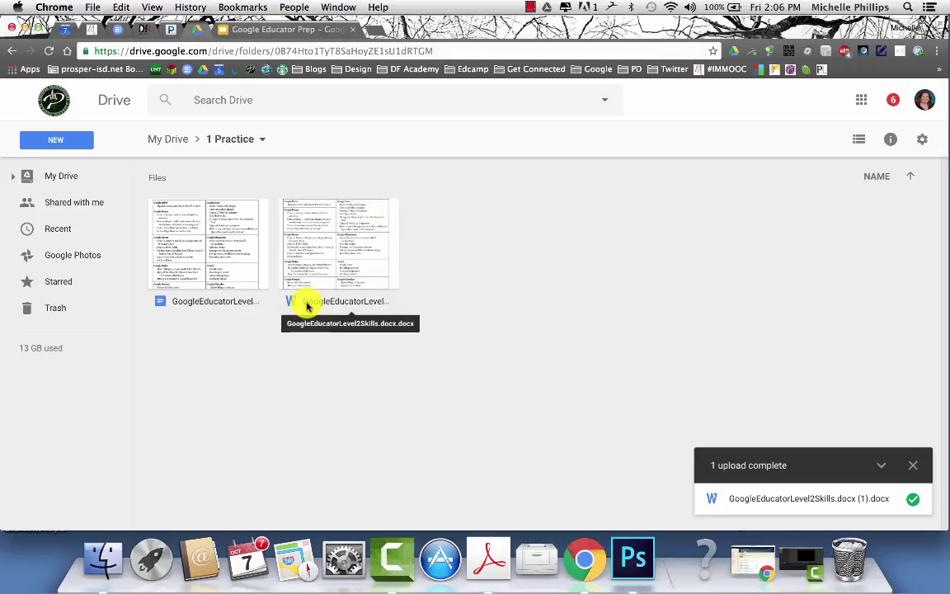
right_click(348, 304)
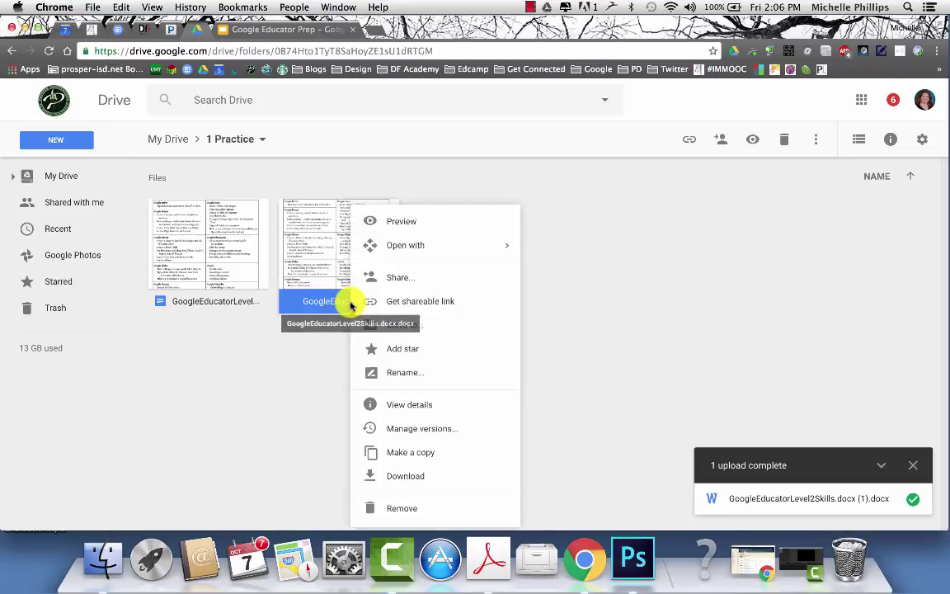
mouse_move(442, 254)
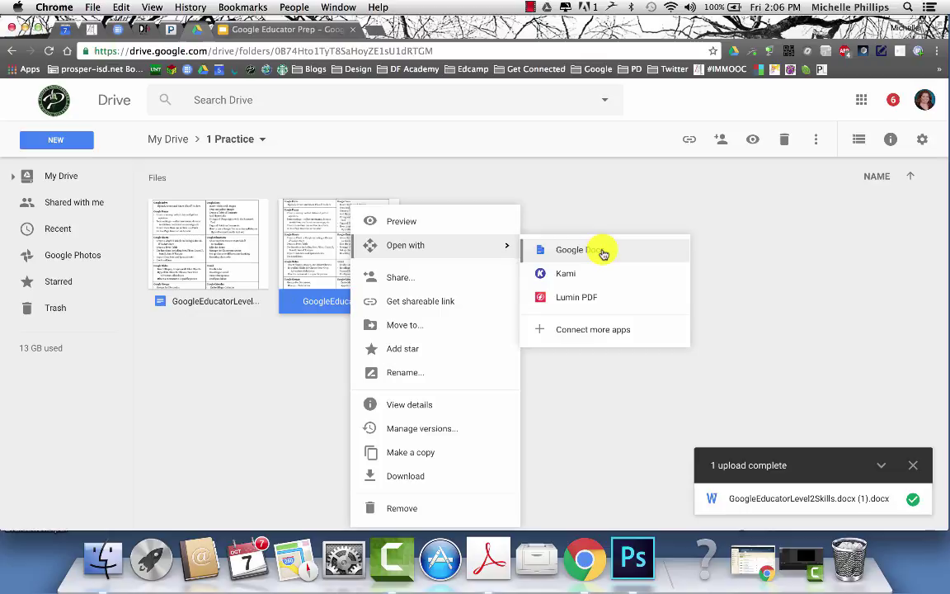
left_click(255, 377)
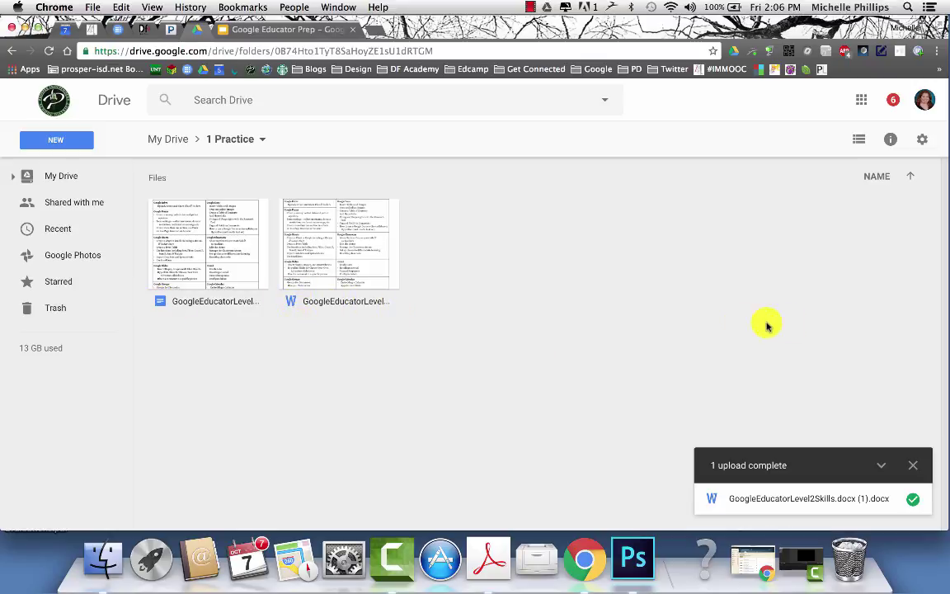
left_click(922, 140)
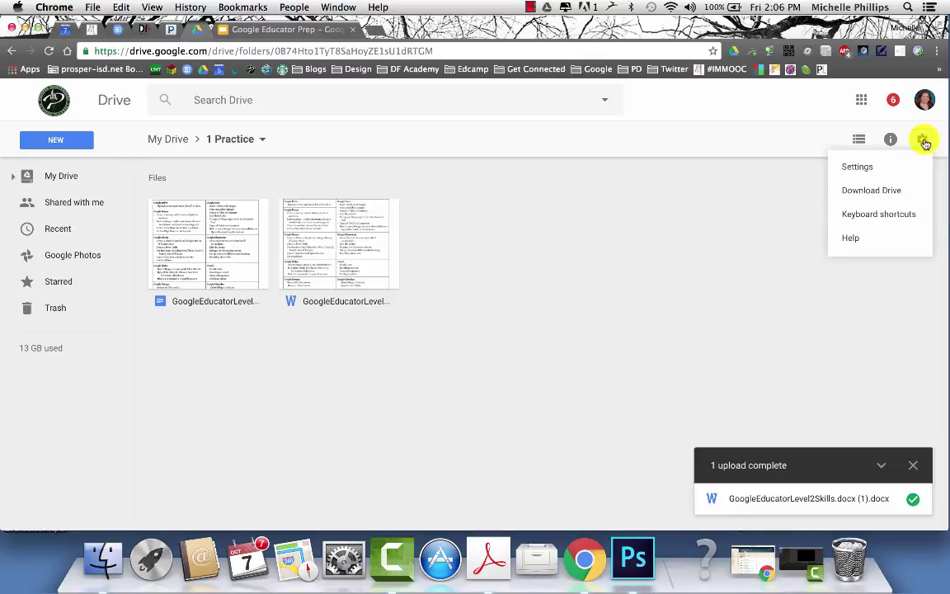
left_click(856, 166)
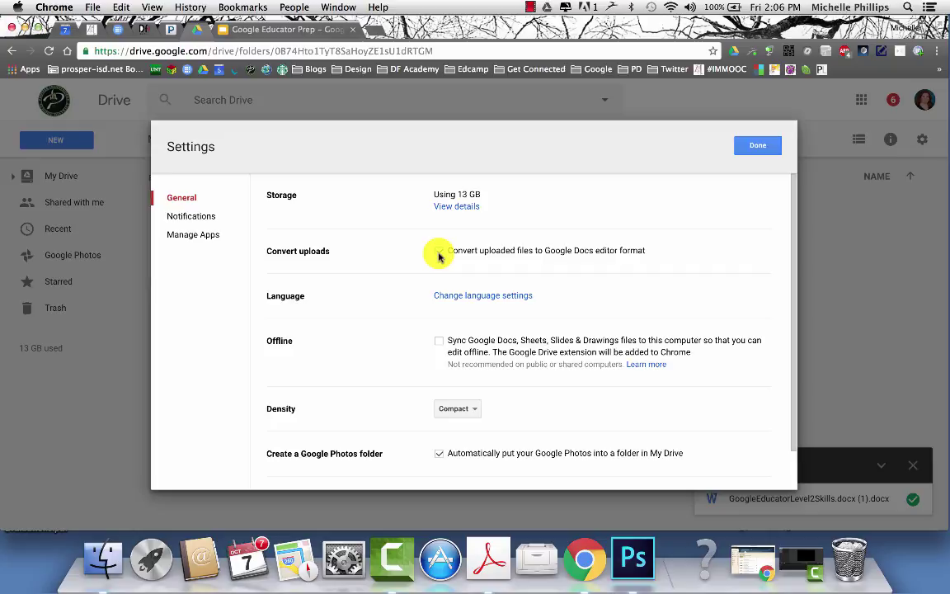
left_click(755, 145)
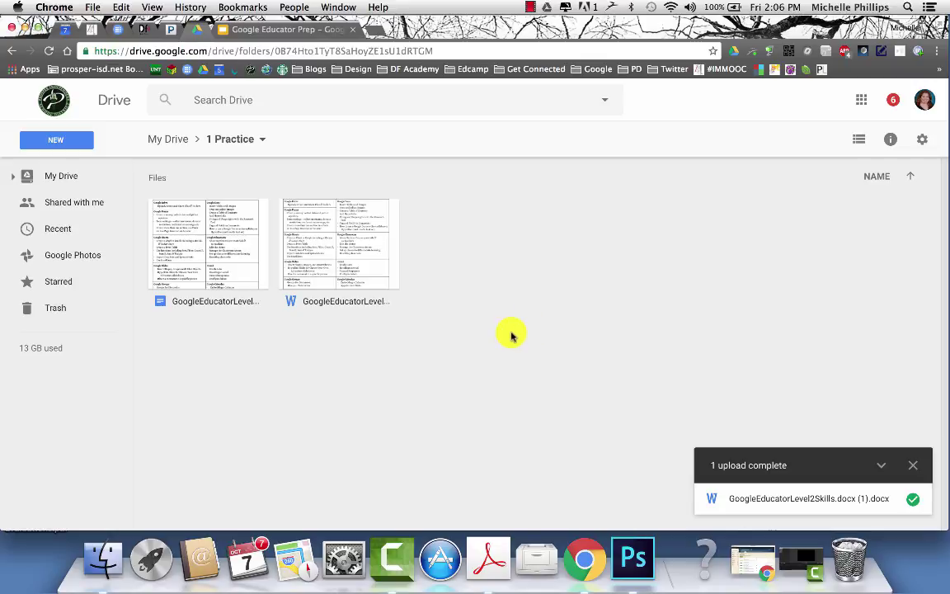
double_click(202, 312)
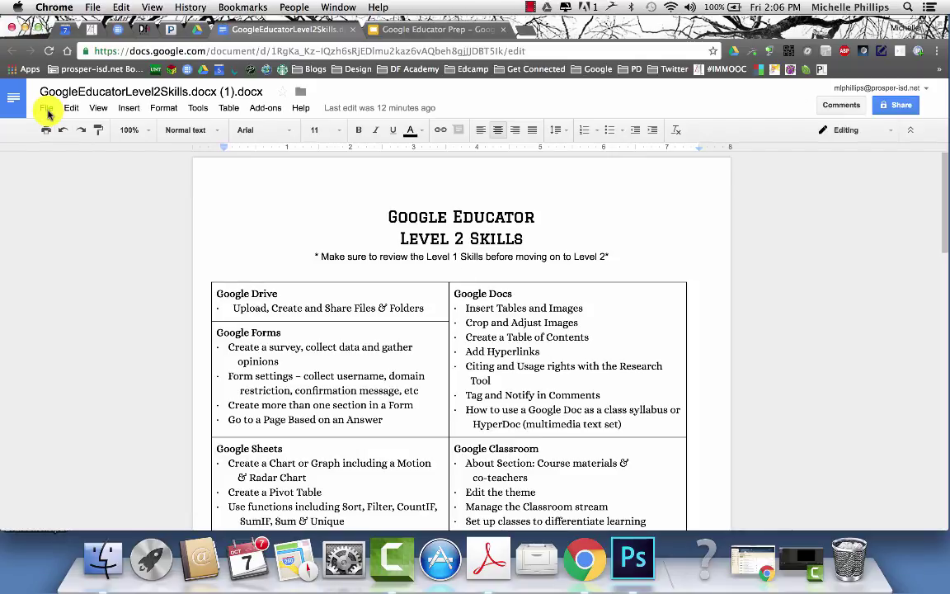
left_click(47, 109)
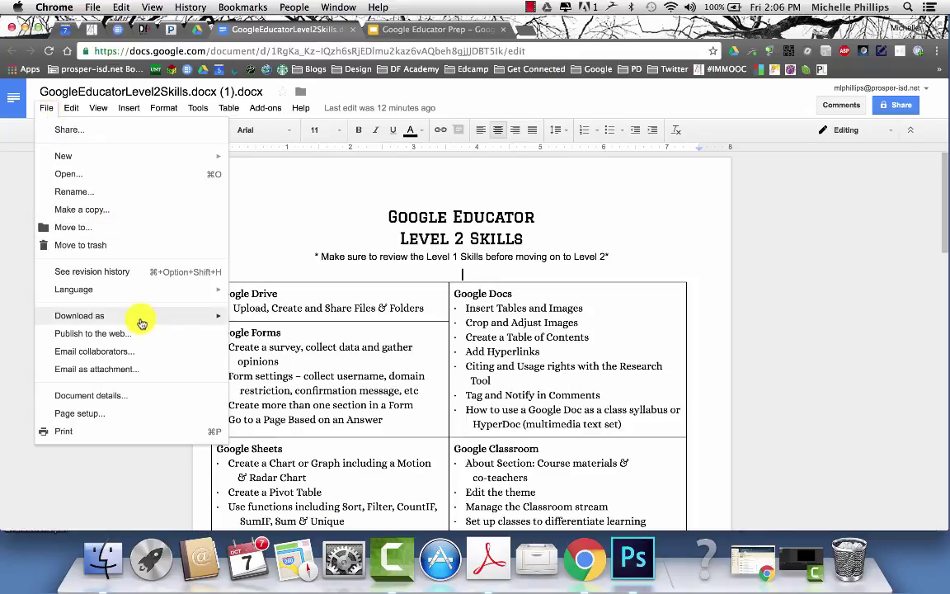
mouse_move(141, 320)
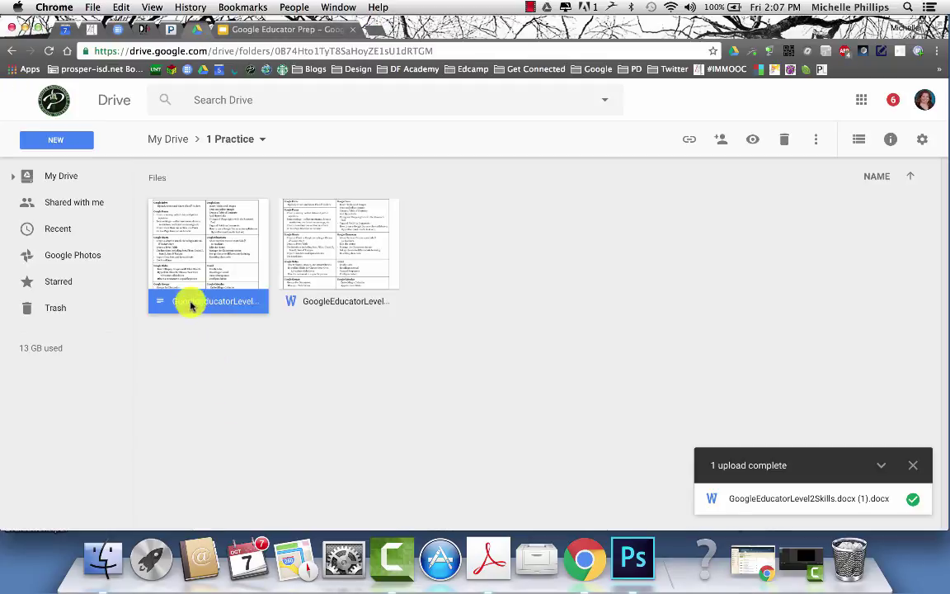
Step: Reopen the Google Docs skills file, then check its Can edit sharing permission and advanced settings
double_click(181, 301)
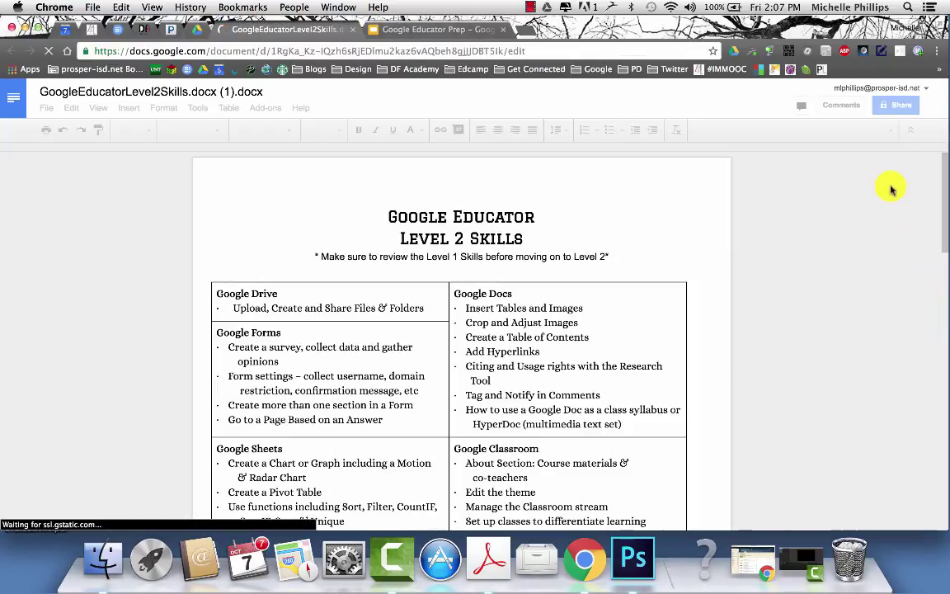
key("super+w")
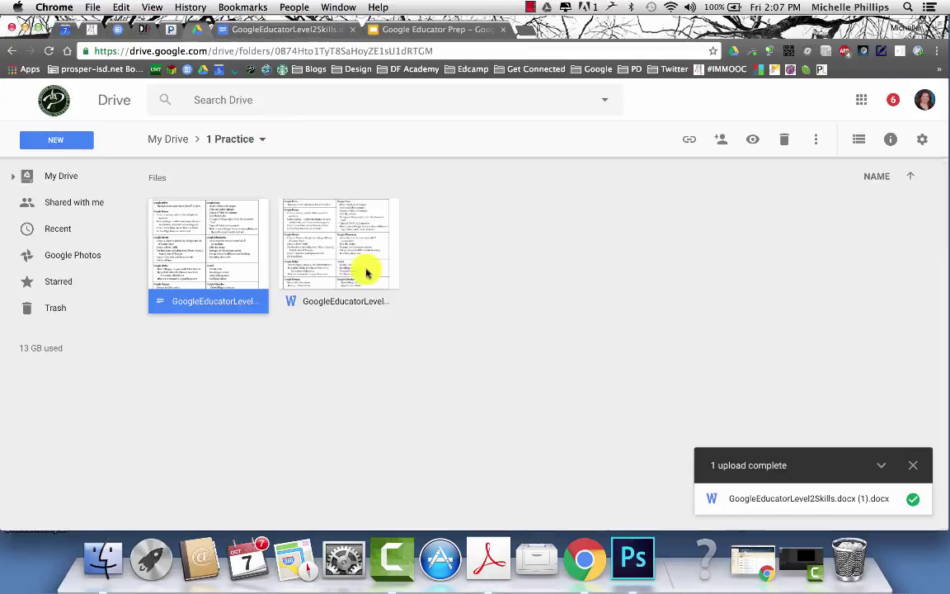
right_click(230, 302)
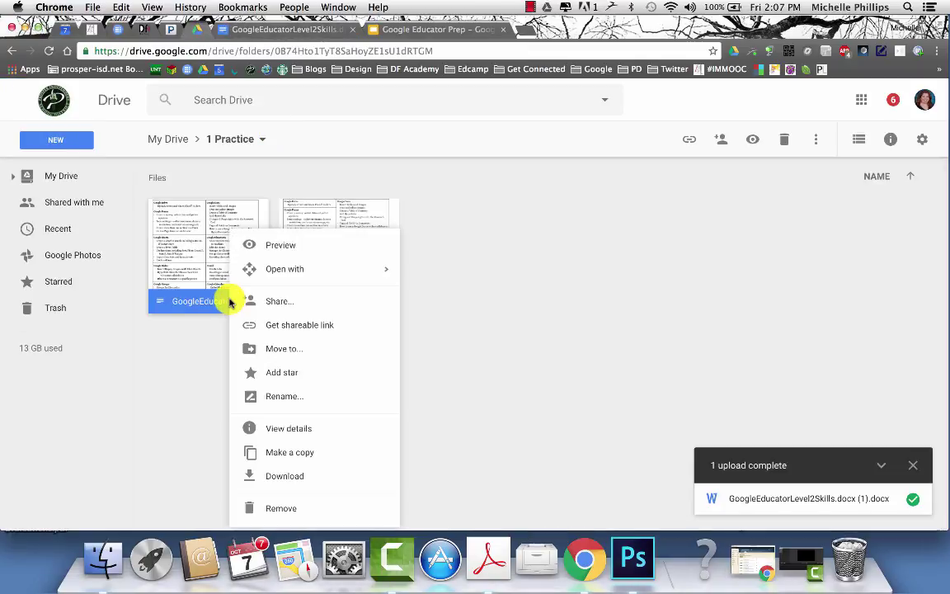
left_click(276, 307)
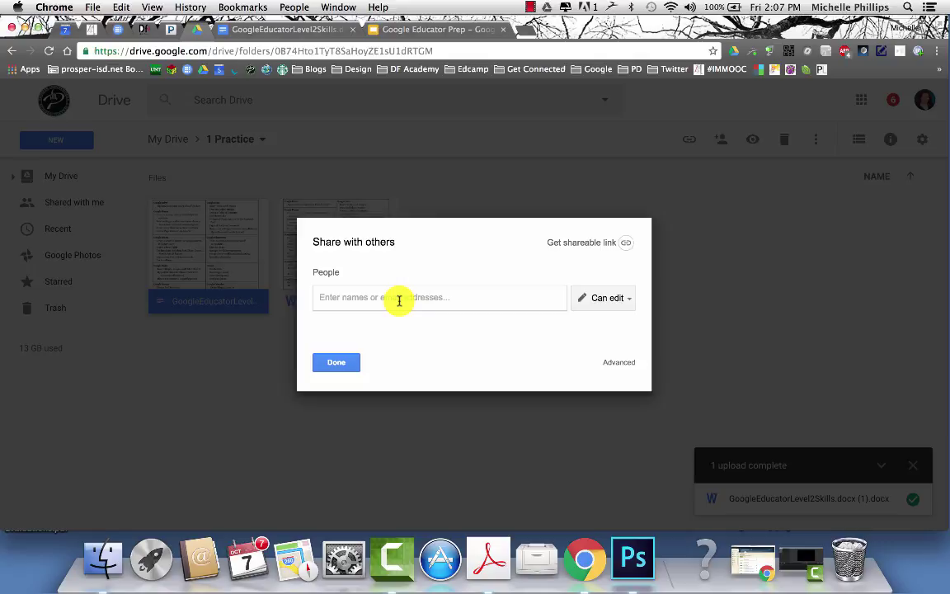
left_click(627, 305)
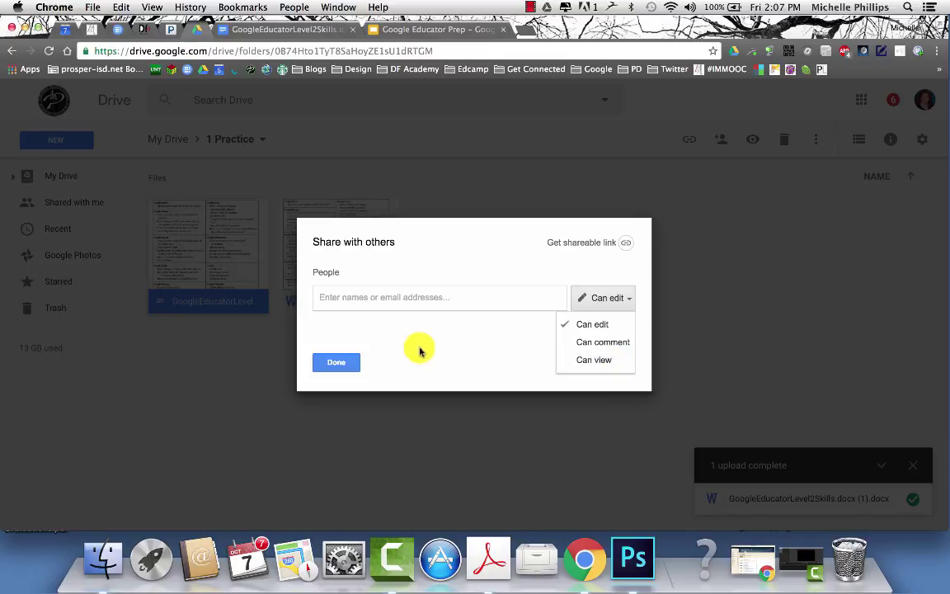
left_click(396, 363)
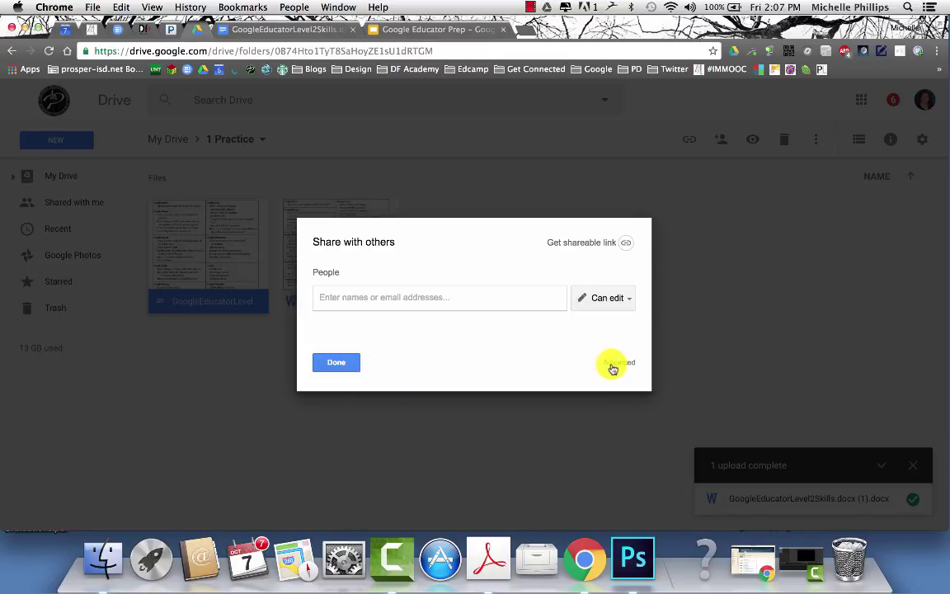
left_click(611, 363)
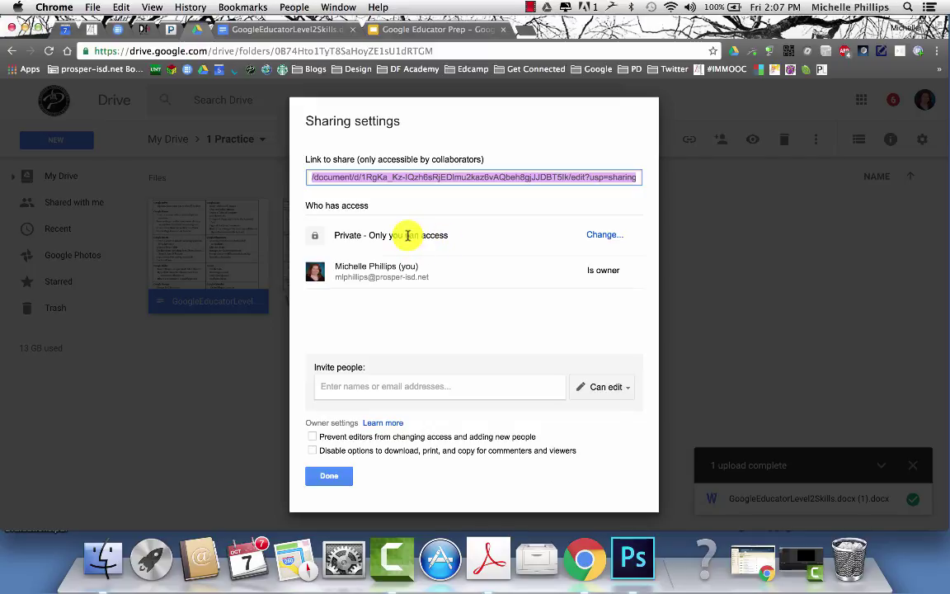
Step: View the skills file's link-sharing options
left_click(601, 235)
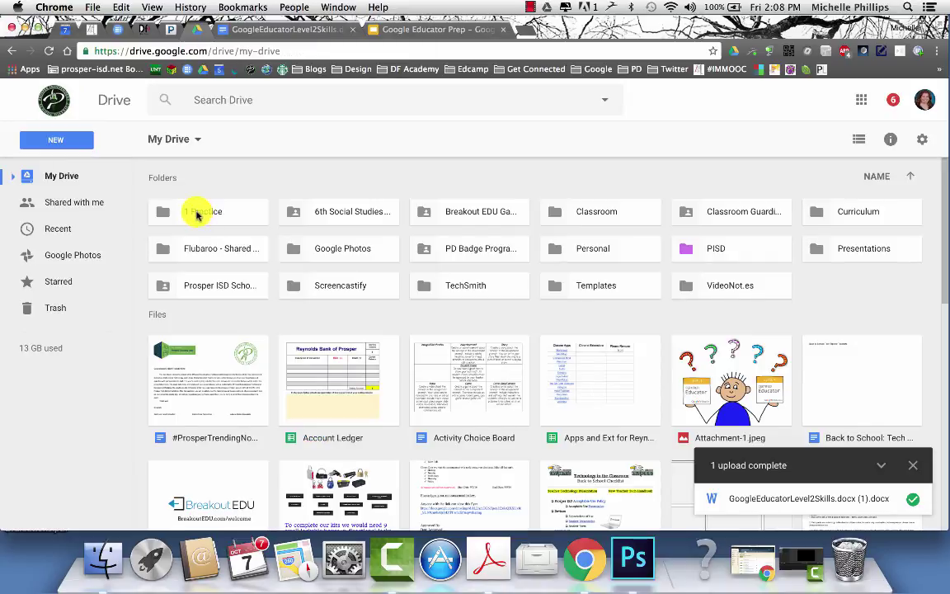
Step: Enter the 1 Practice folder and show its folder actions from the breadcrumb dropdown
right_click(206, 216)
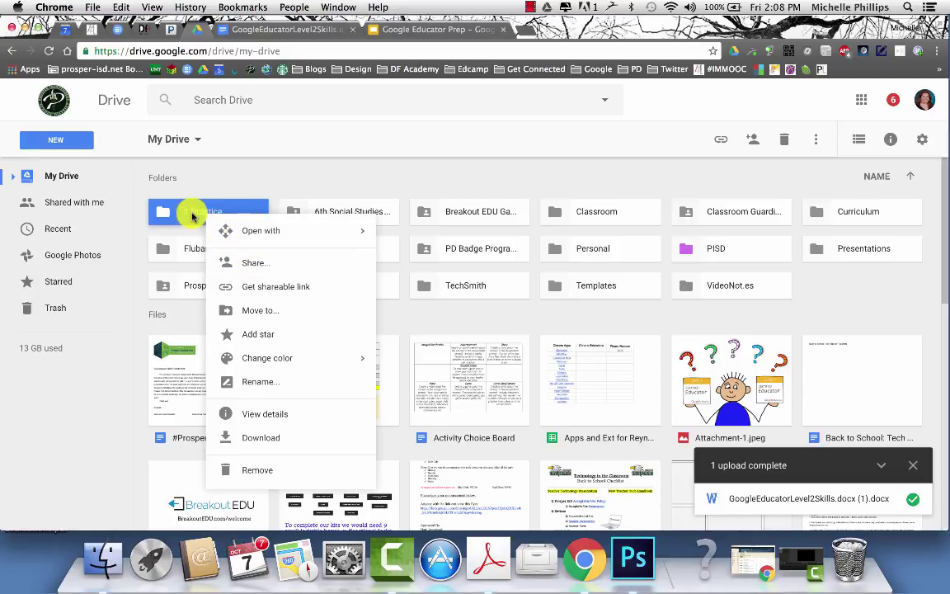
left_click(192, 216)
double_click(190, 214)
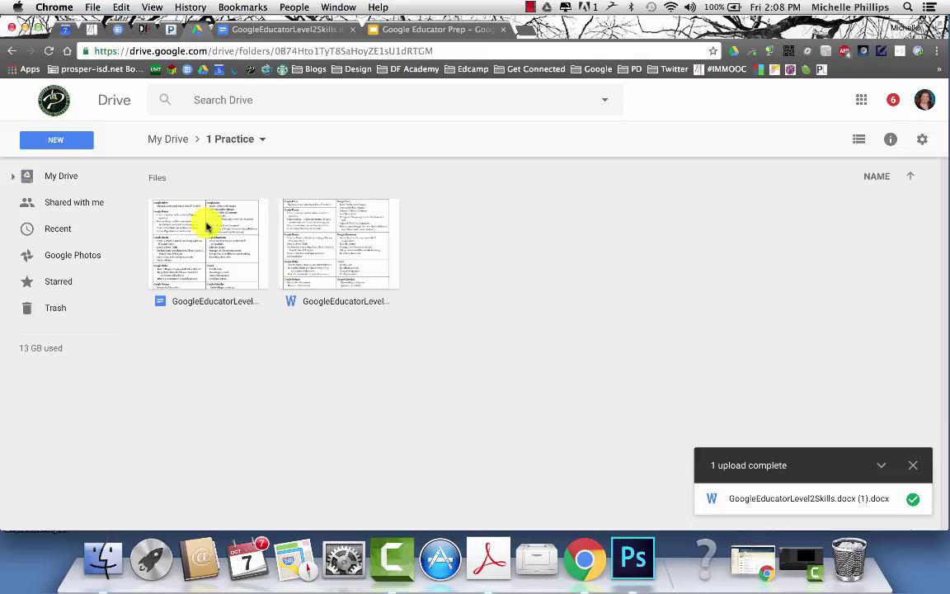
left_click(262, 140)
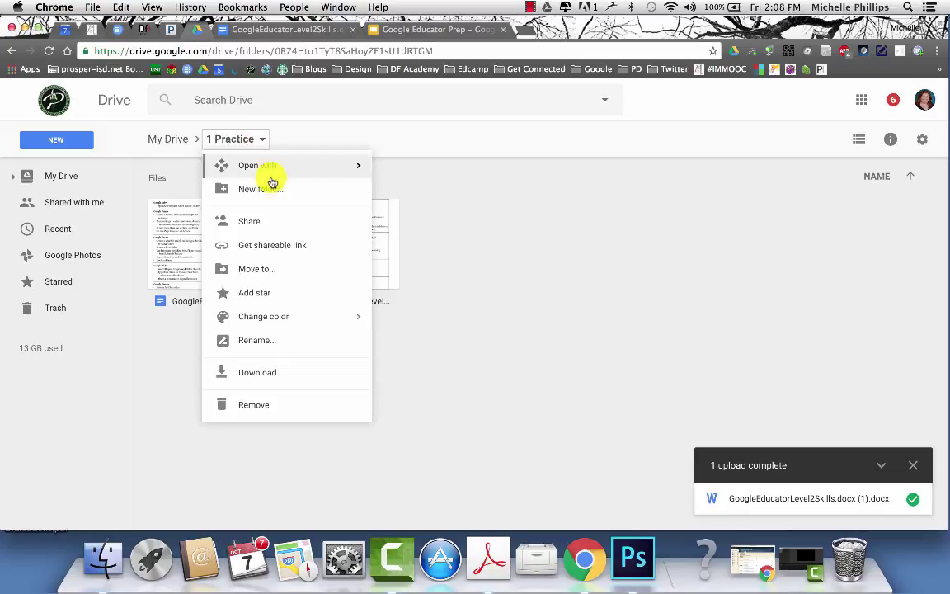